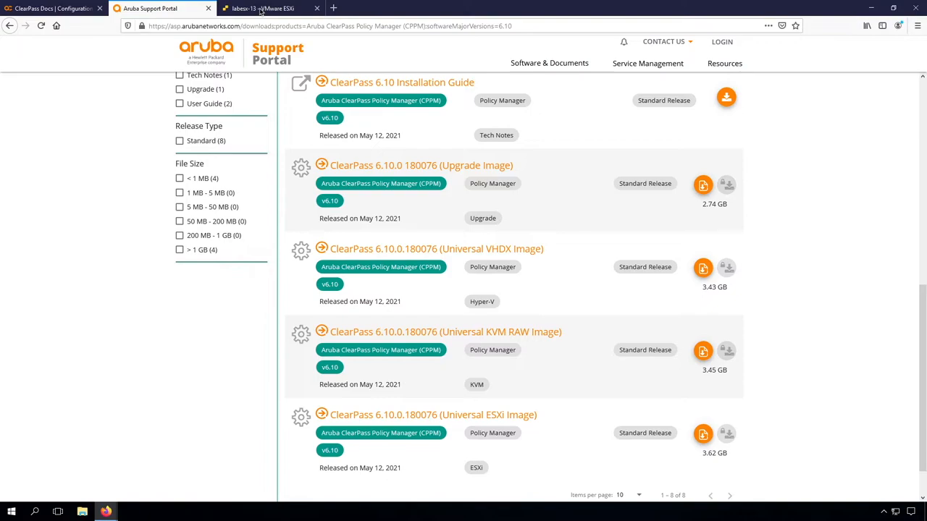
Step: Switch to the labesx-13 ESXi host tab to see its four virtual machines
left_click(261, 9)
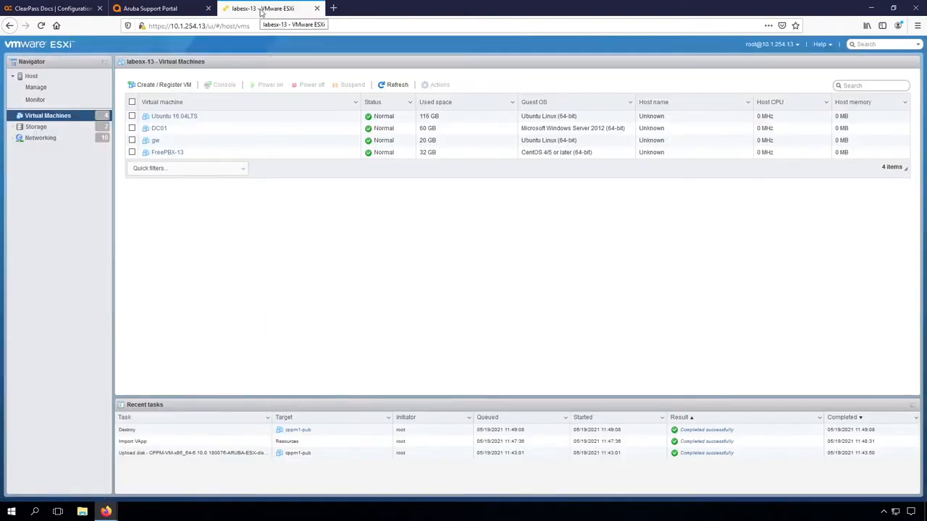
Step: Start an OVF/OVA virtual machine deployment and name the new VM cppm1-pub
left_click(176, 89)
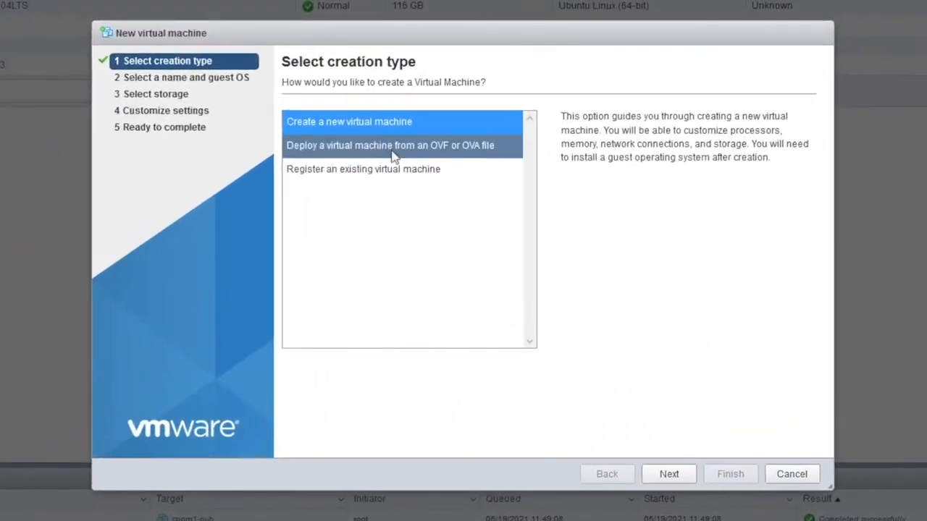
left_click(359, 148)
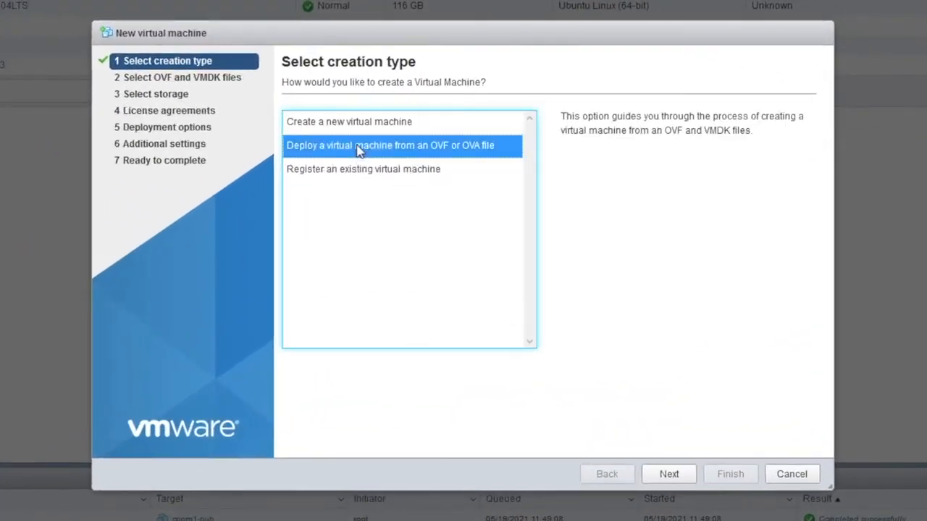
left_click(672, 475)
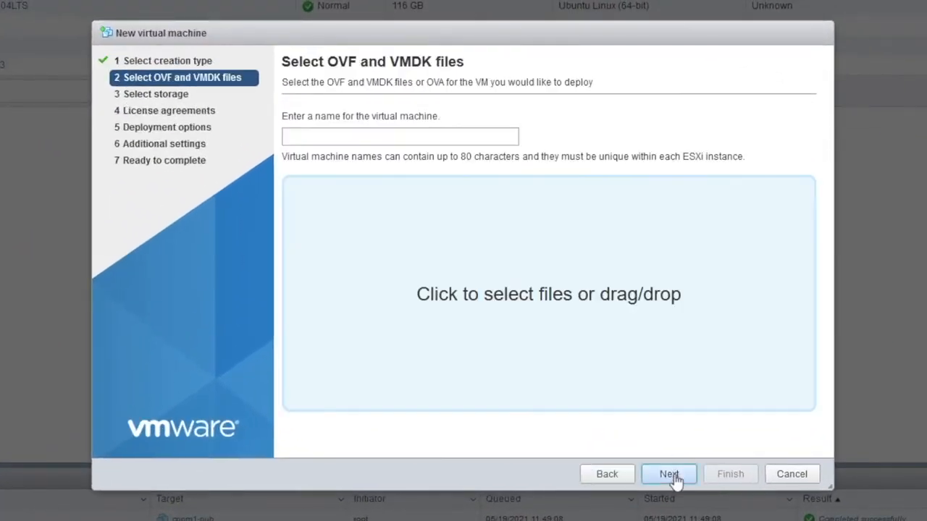
left_click(379, 137)
type("cppm1")
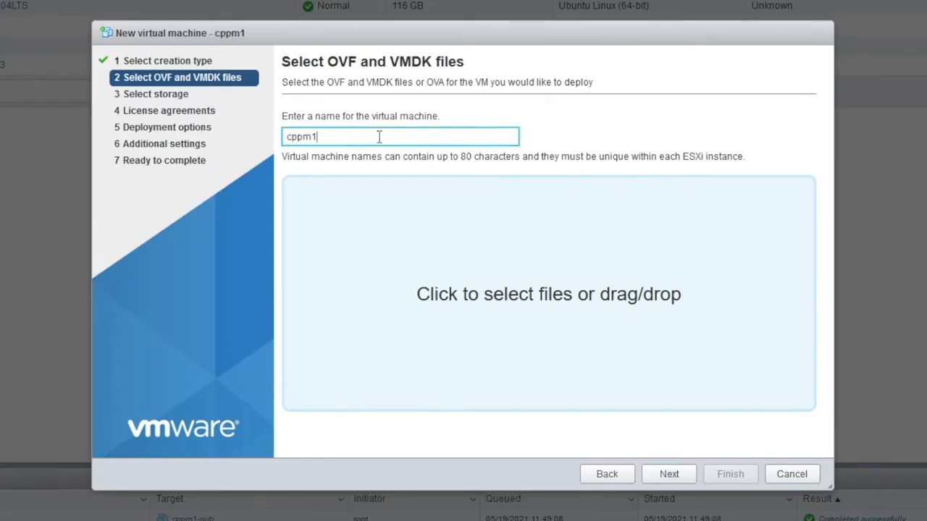
type("-pub")
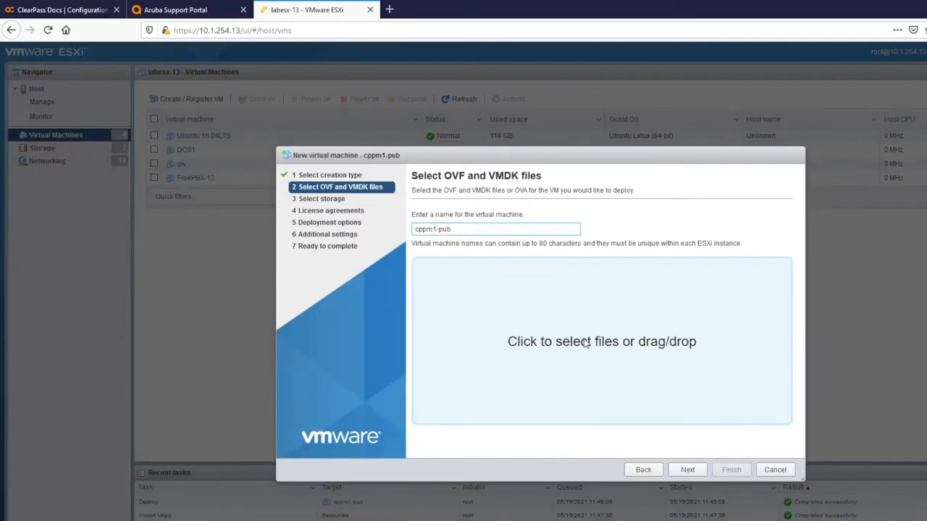
Step: Load all five ClearPass 6.10 image files, including the .ovf and disk1 .vmdk, then continue to storage
left_click(525, 299)
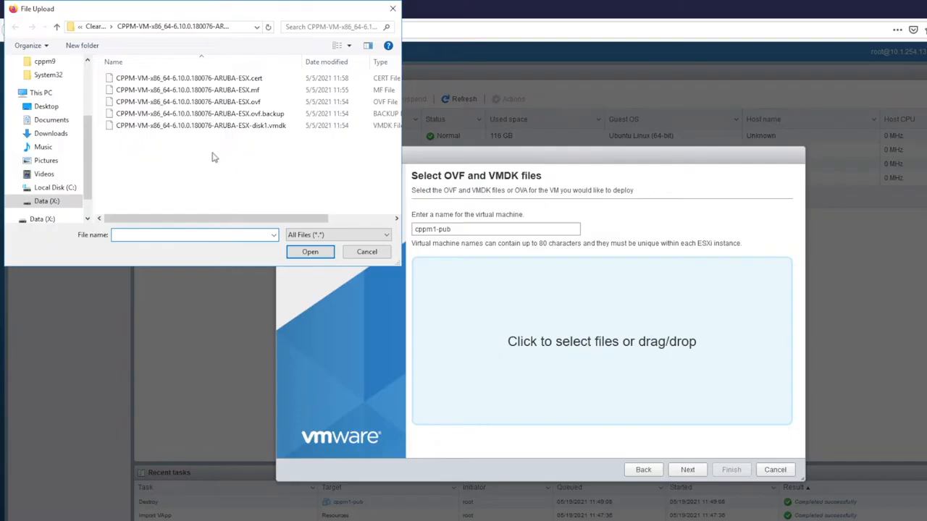
left_click(182, 78)
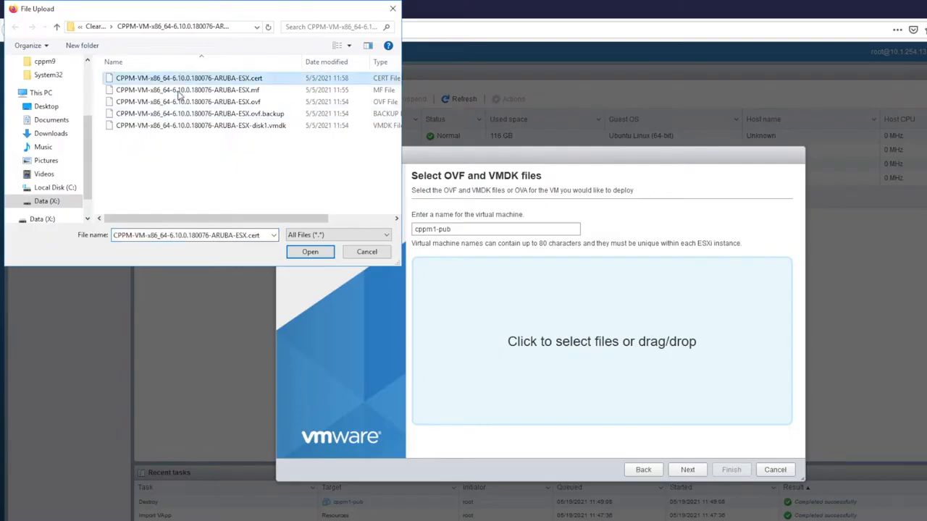
left_click(174, 126, "shift")
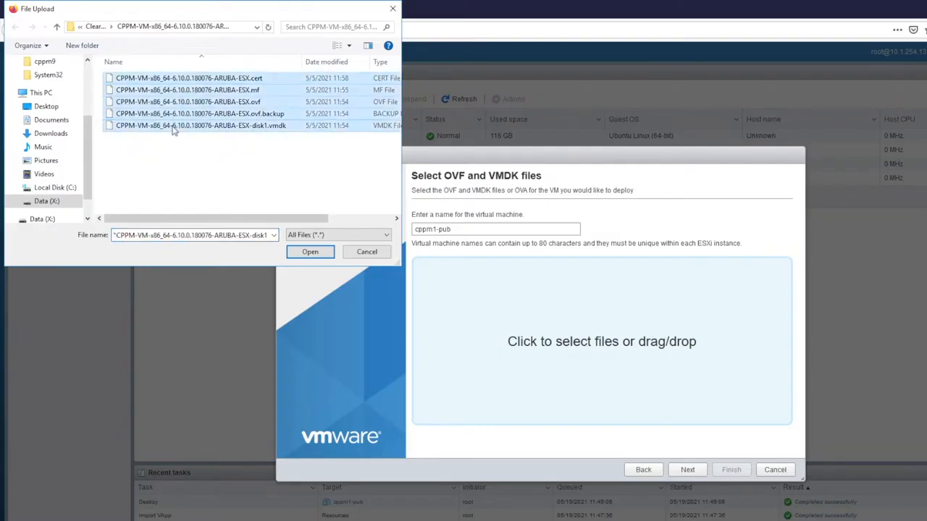
left_click(310, 252)
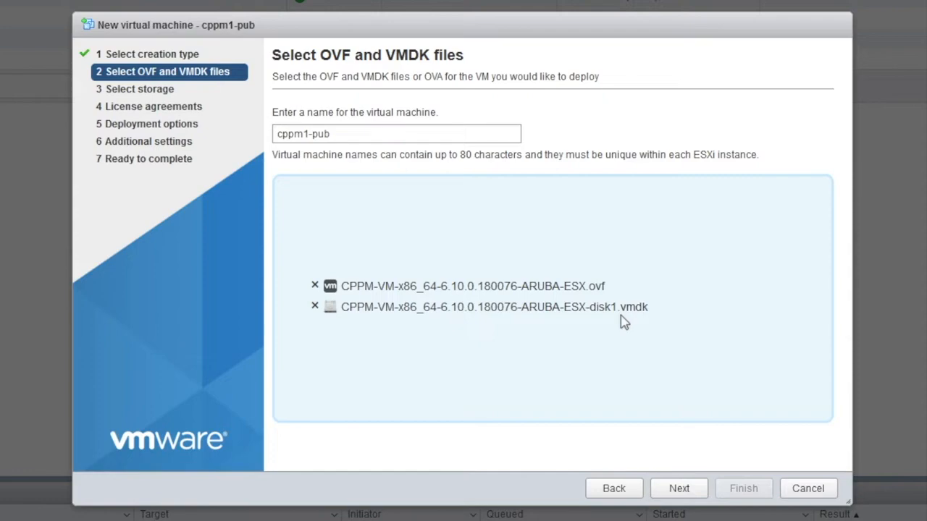
left_click(676, 489)
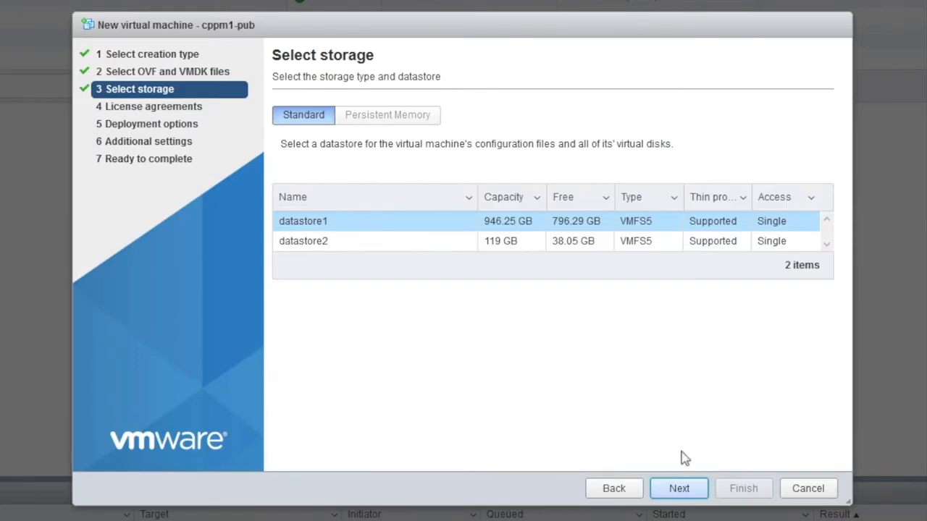
Step: Keep the default datastore and accept the end-user license agreement to reach deployment options
left_click(677, 489)
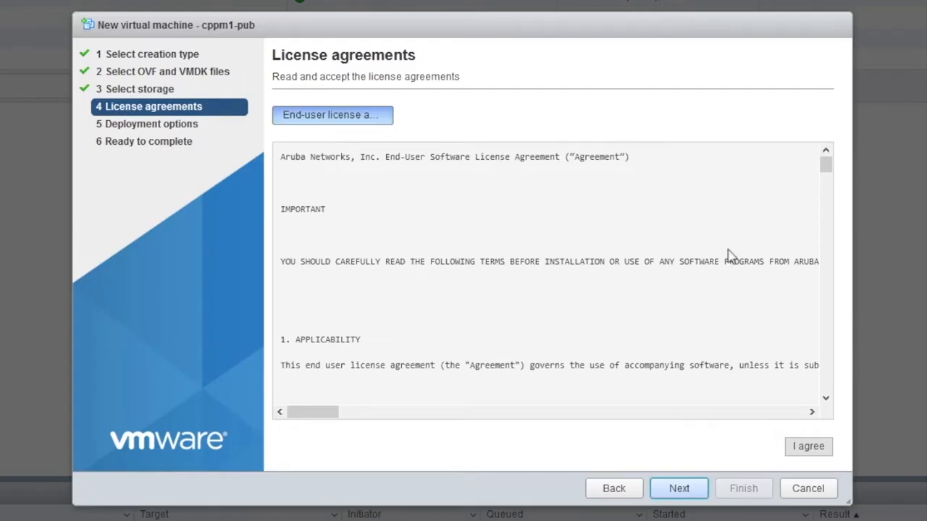
left_click_drag(825, 165, 821, 419)
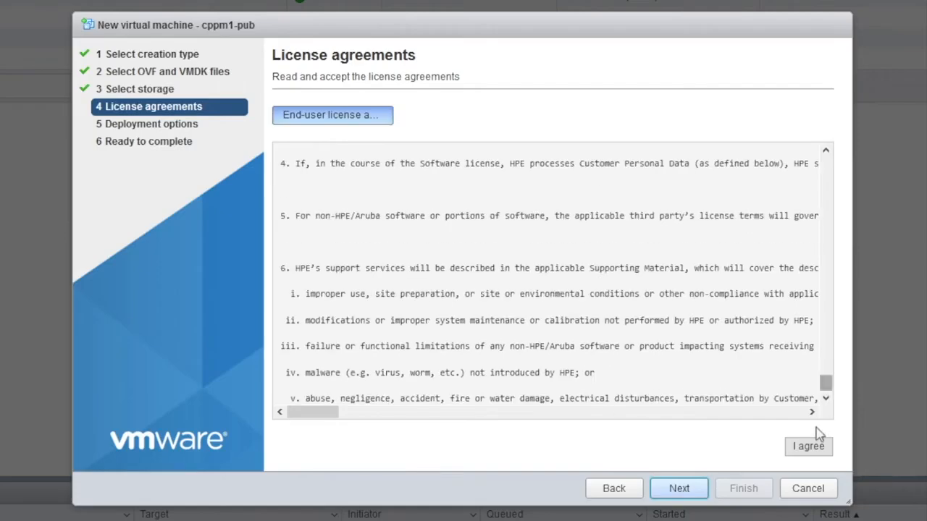
left_click(809, 449)
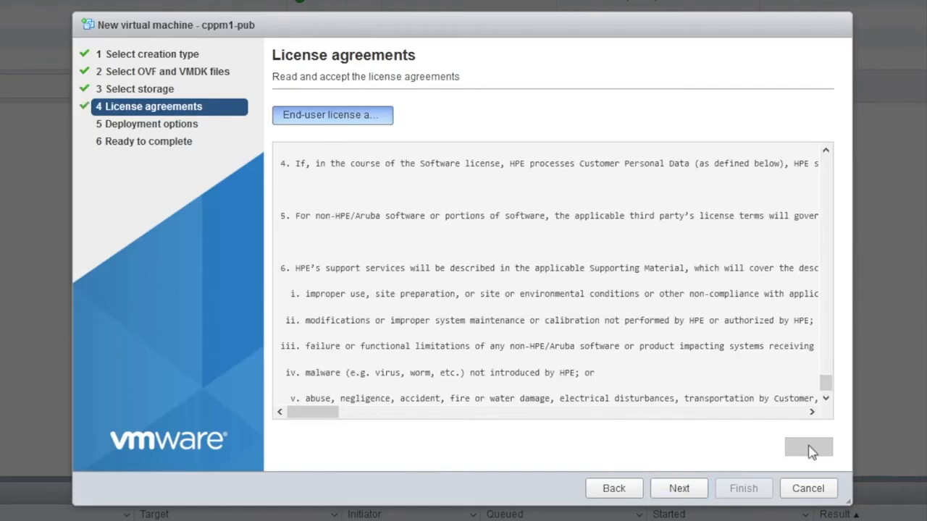
left_click(678, 490)
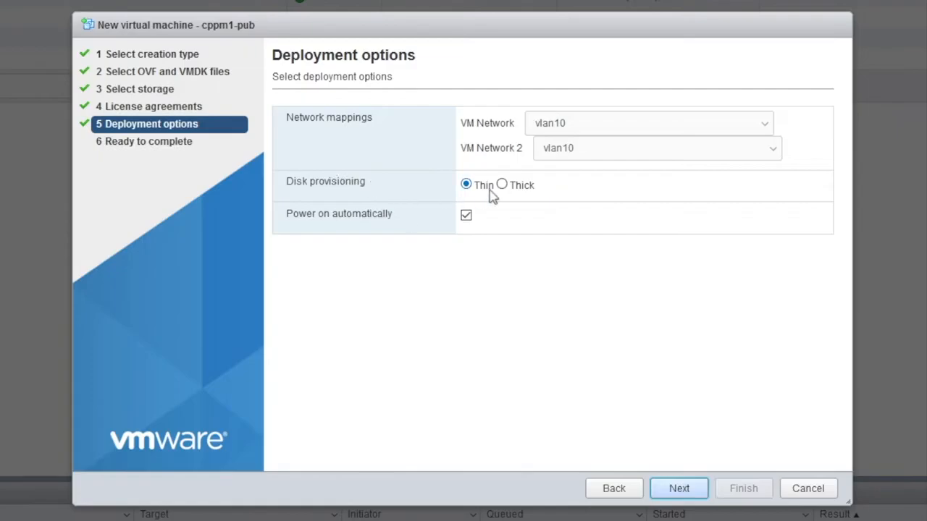
Step: Deploy cppm1-pub with thick disk provisioning and automatic power-on turned off
left_click(502, 185)
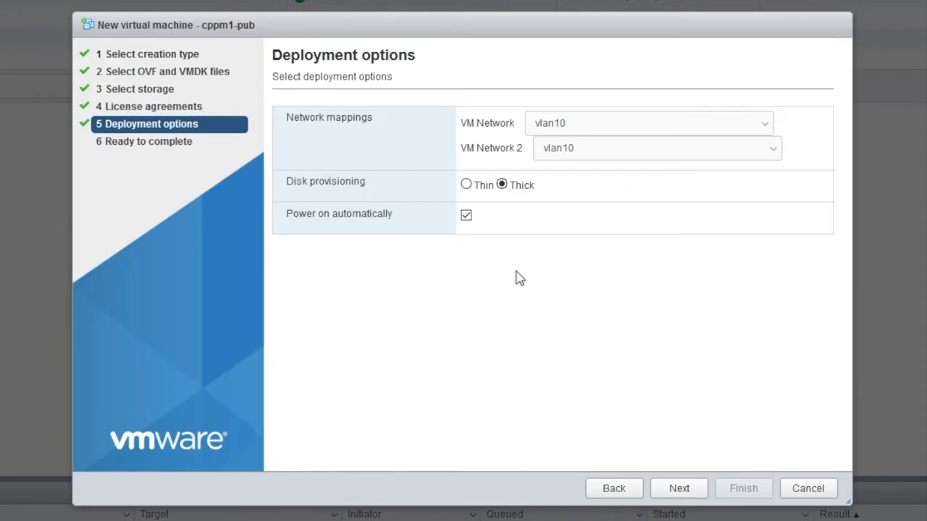
left_click(677, 490)
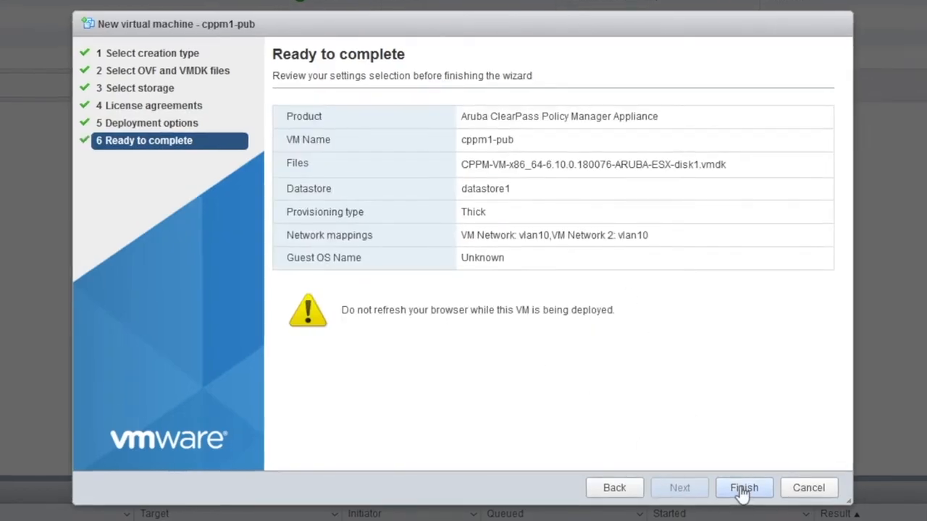
left_click(614, 491)
left_click(466, 215)
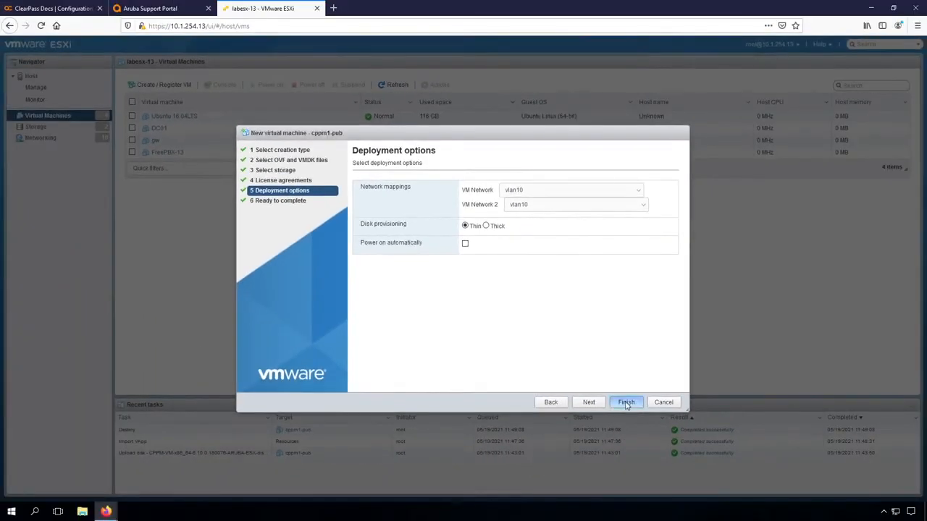
left_click(713, 469)
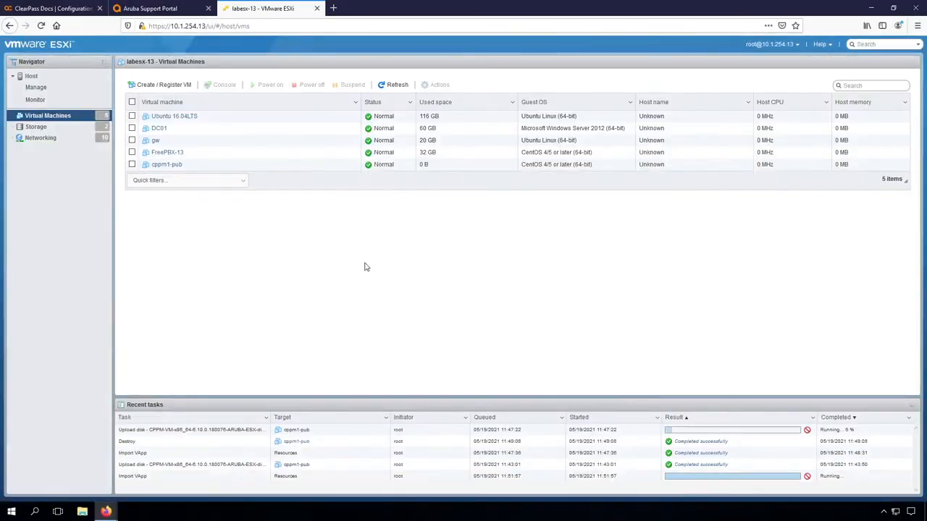
Step: Open the ClearPass 6.10 Installation Guide from the Aruba Support Portal downloads page
left_click(152, 8)
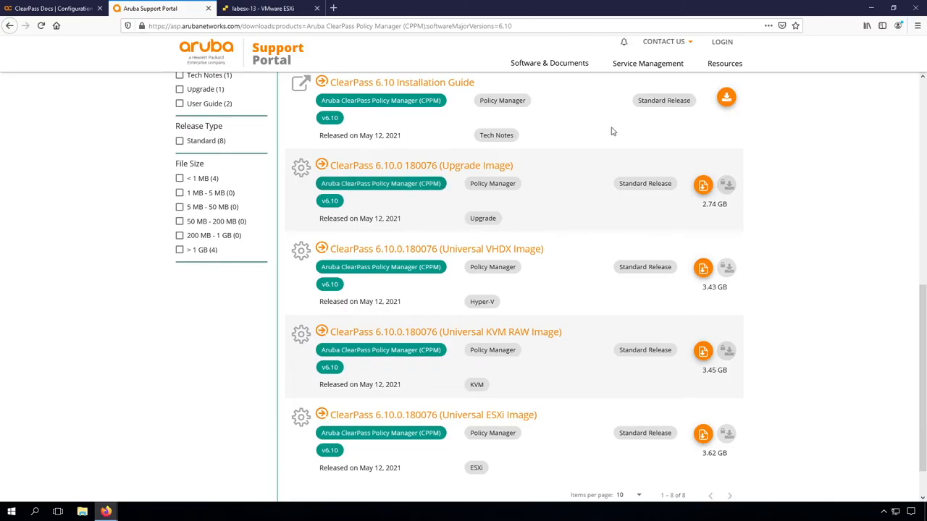
left_click(728, 101)
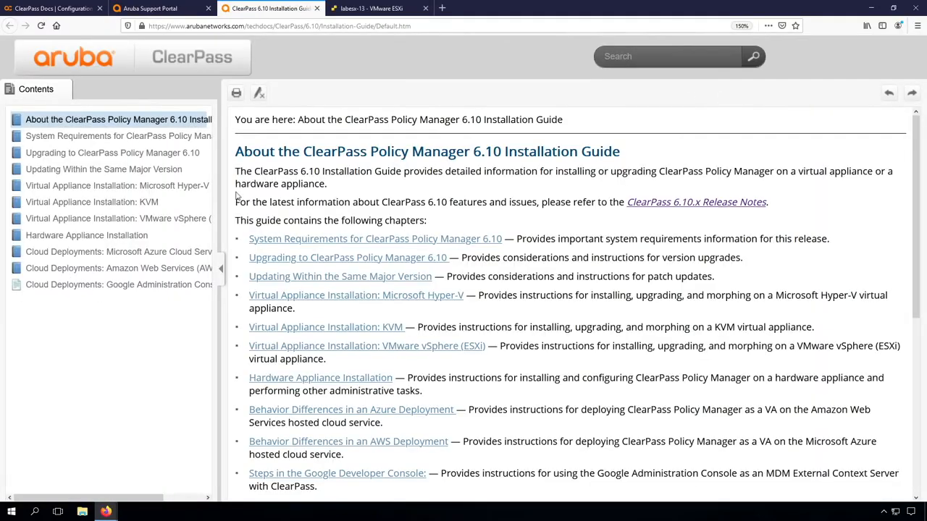
Step: Read the ESXi requirements under System Requirements > Virtual Appliance Requirements, then return to the ESXi tab
left_click(76, 137)
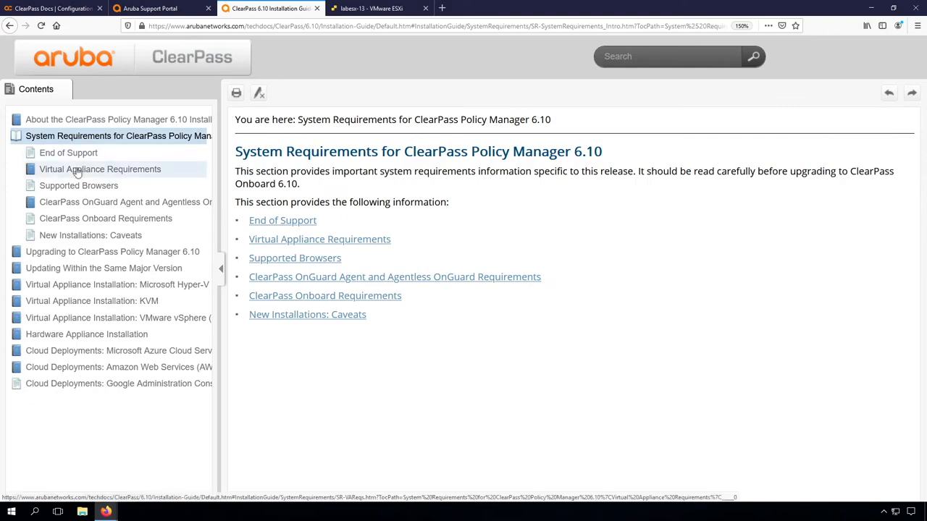
left_click(77, 168)
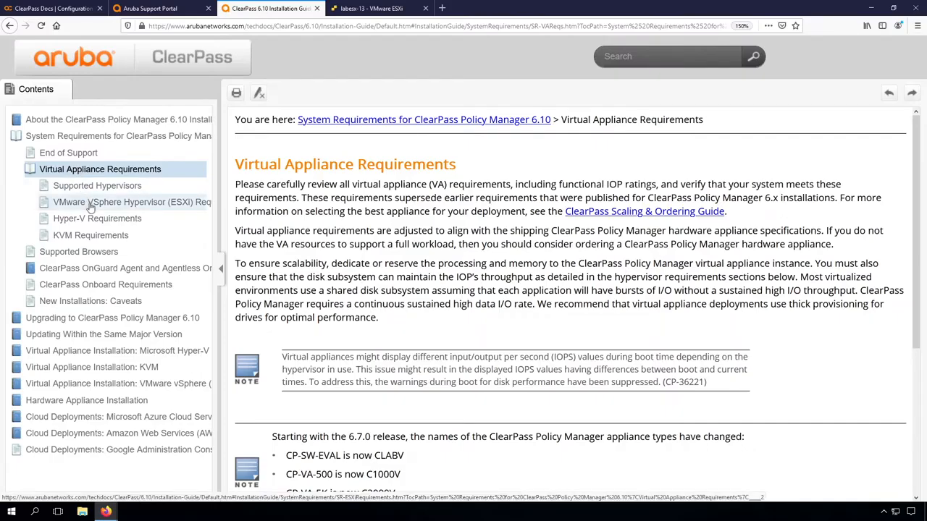
left_click(91, 204)
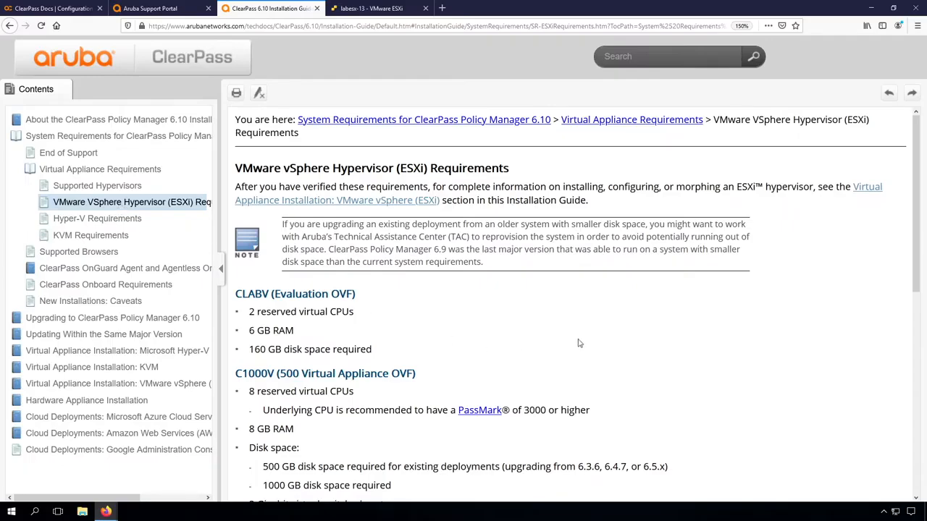
scroll(578, 344, "down", 2)
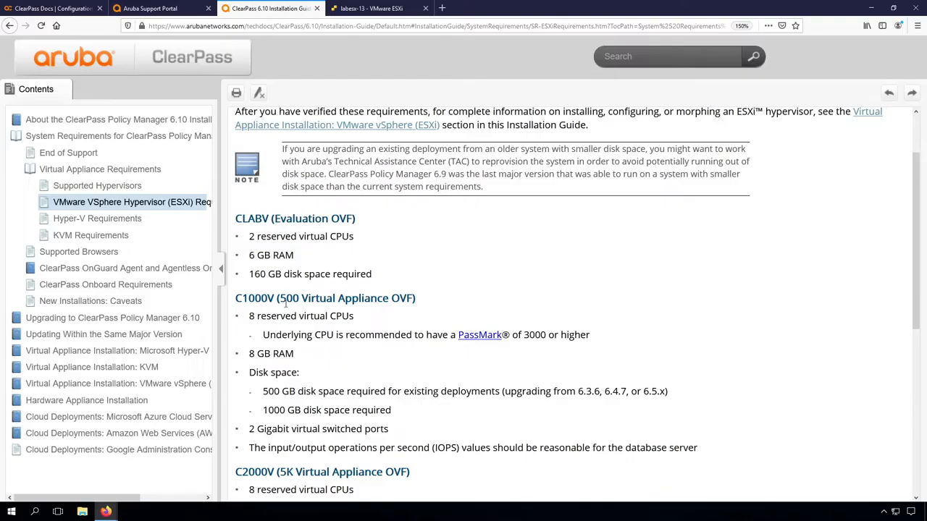
scroll(376, 377, "down", 3)
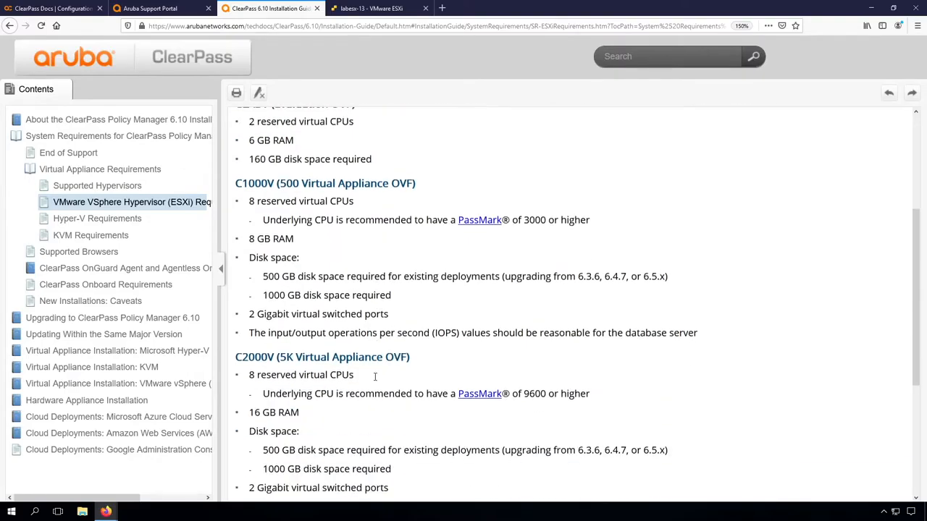
scroll(375, 376, "down", 1)
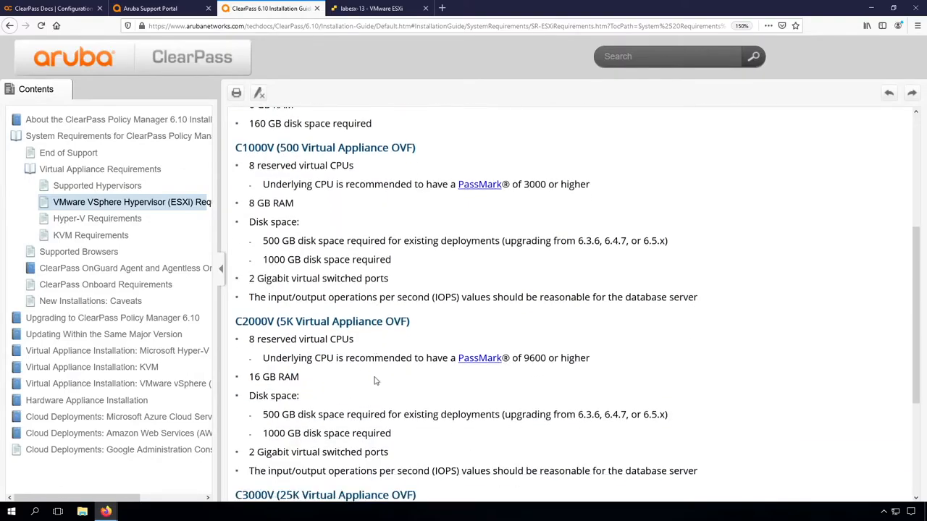
scroll(313, 384, "down", 2)
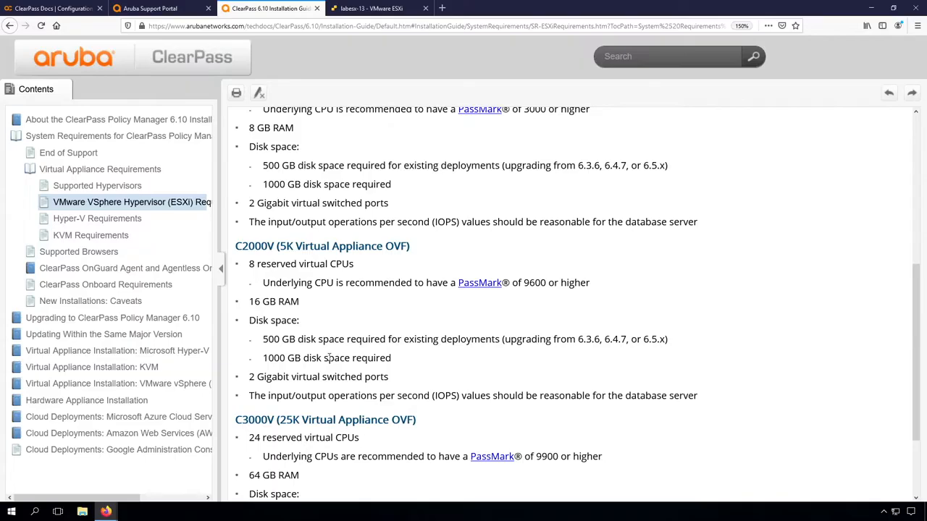
scroll(328, 357, "up", 8)
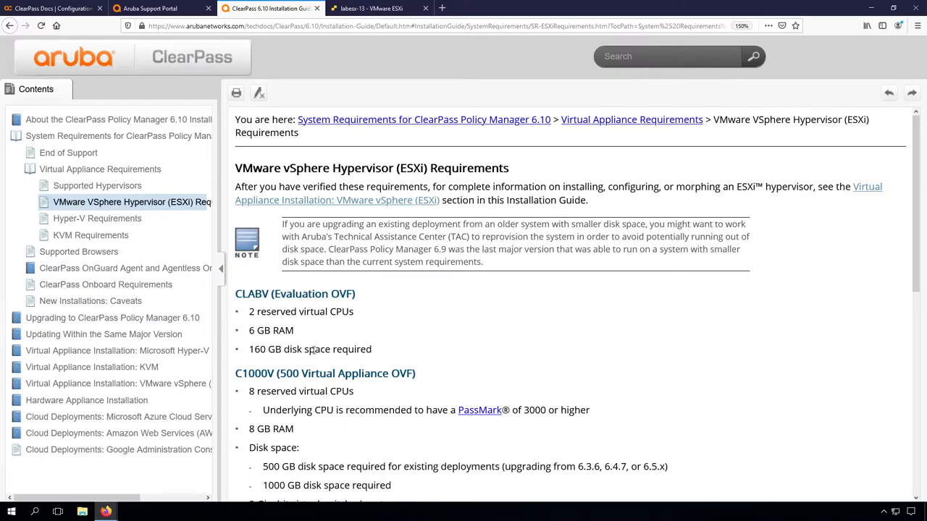
left_click(370, 8)
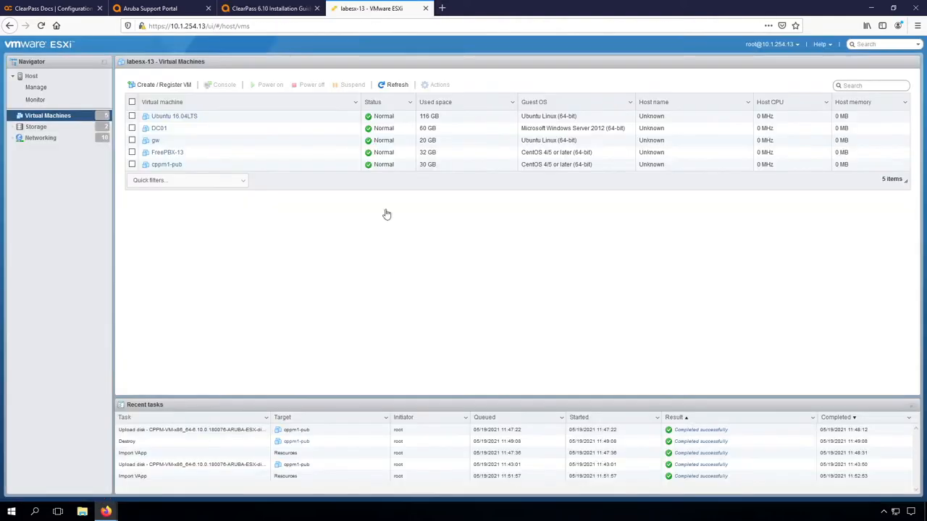
Step: Add a new 160 GB standard hard disk to cppm1-pub and save the settings
left_click(167, 165)
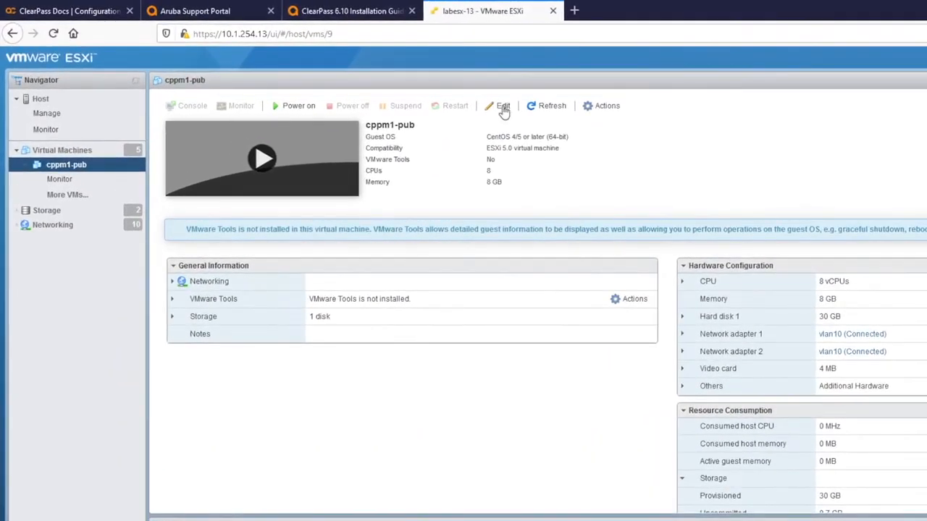
left_click(502, 107)
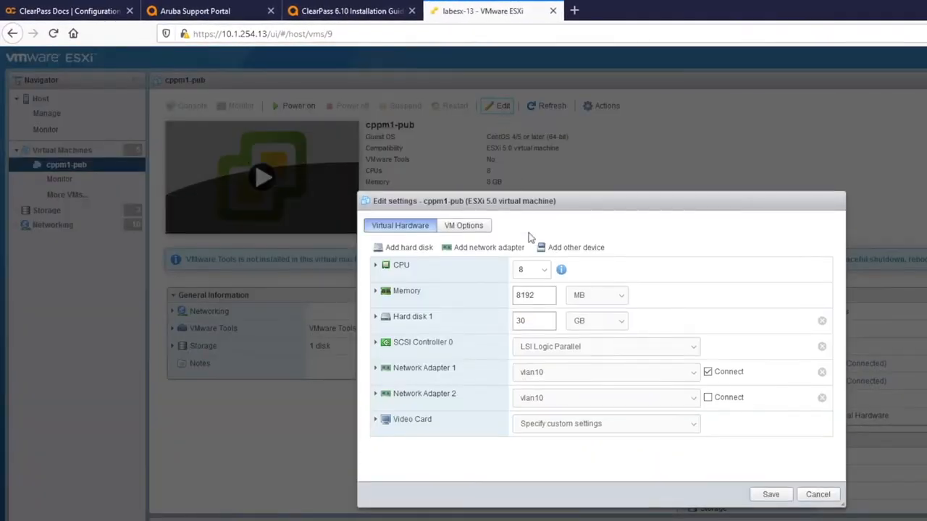
left_click(402, 249)
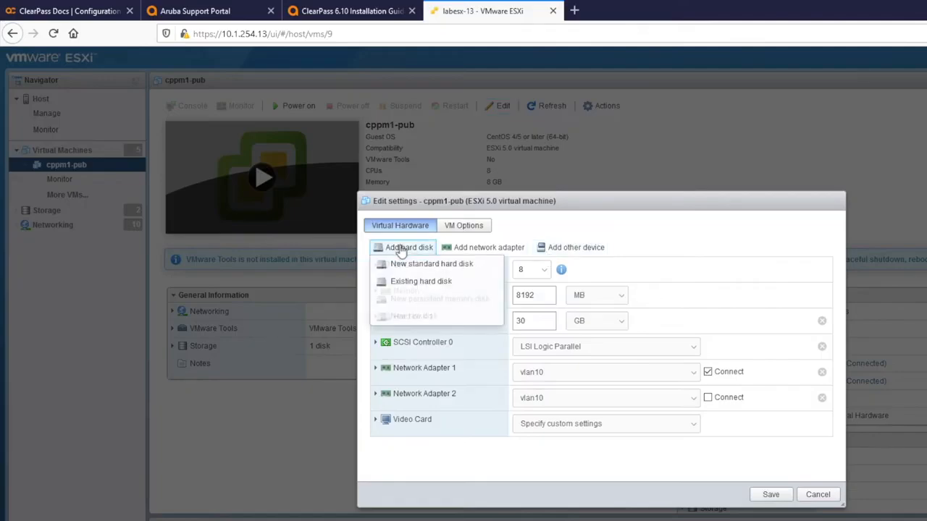
left_click(409, 268)
left_click(534, 345)
type("0")
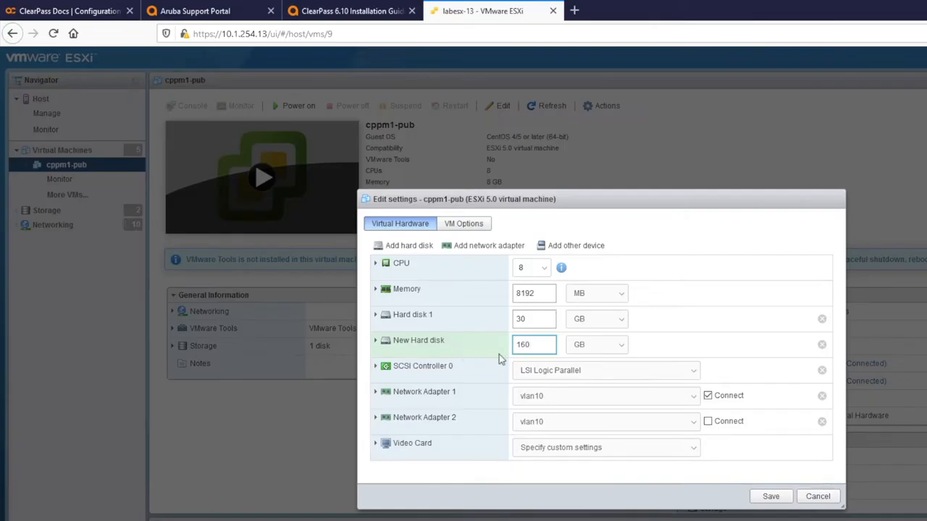
left_click(770, 497)
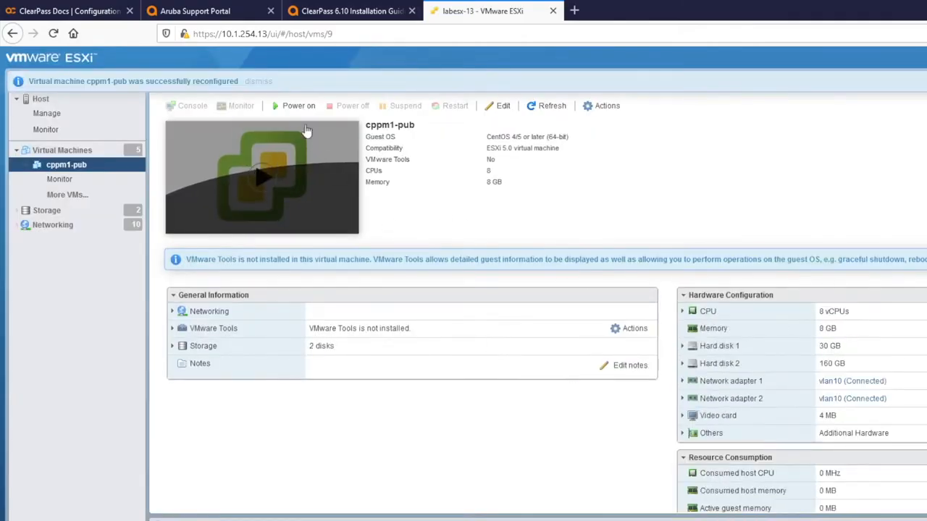
Step: Power on cppm1-pub and open its console in a larger window
left_click(290, 107)
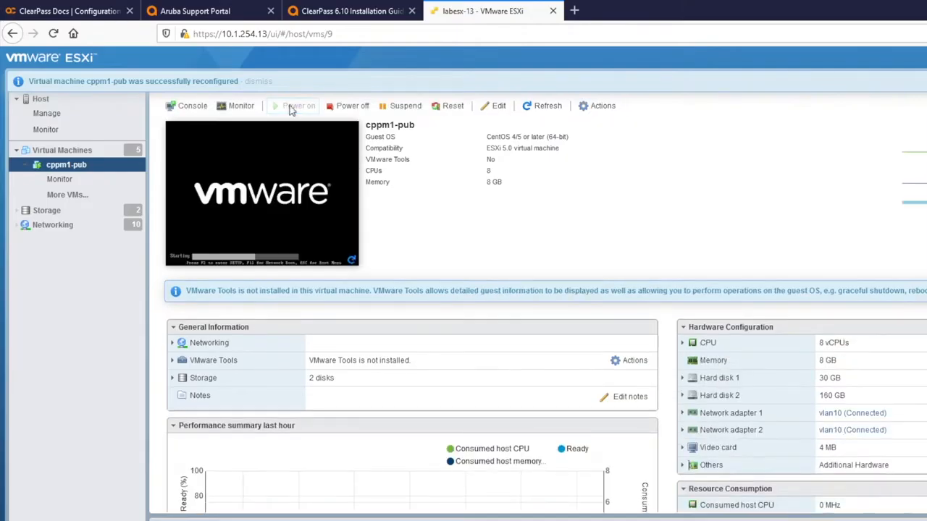
left_click(251, 185)
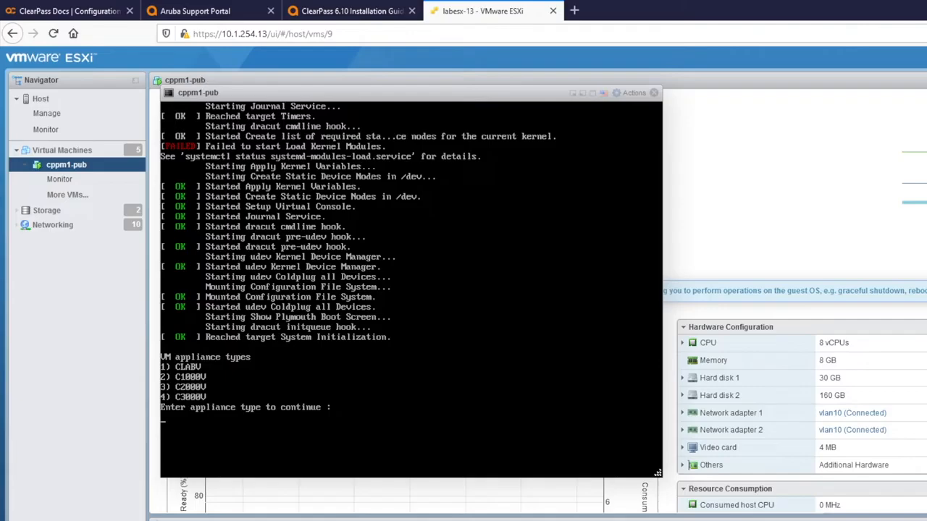
Step: Choose appliance type 1 (CLABV) and answer y to erase the second disk
type("1")
key("Return")
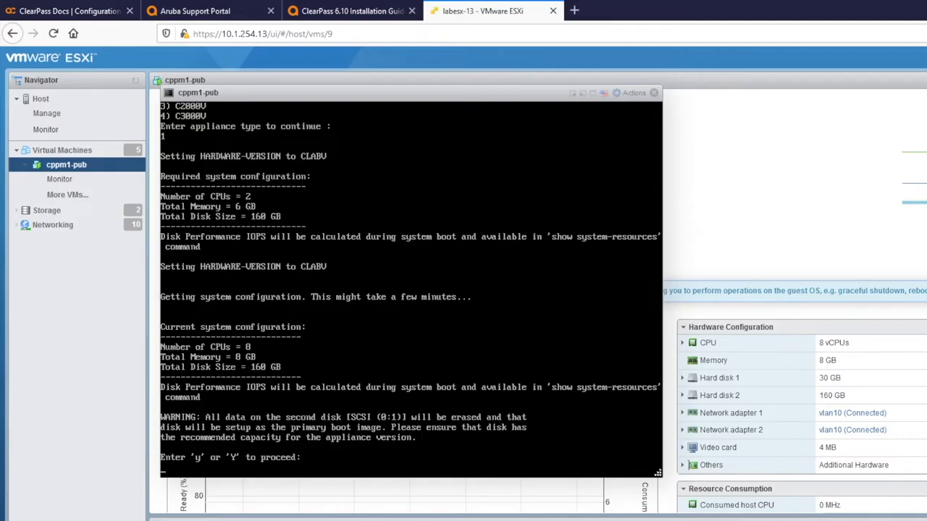
type("y")
key("Return")
key("Return")
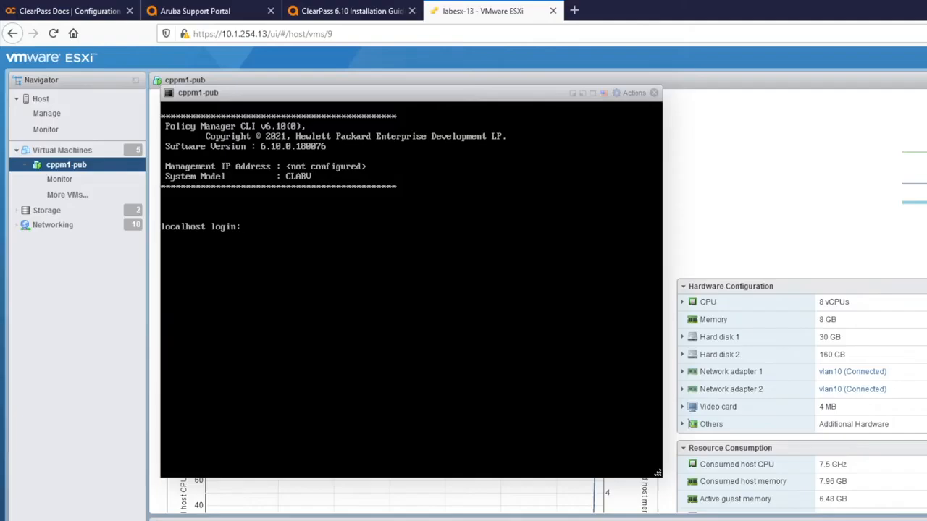
Step: Log in as appadmin and set hostname cppm1-pub, IP 10.1.10.11/24 and gateway 10.1.10.1
type("a")
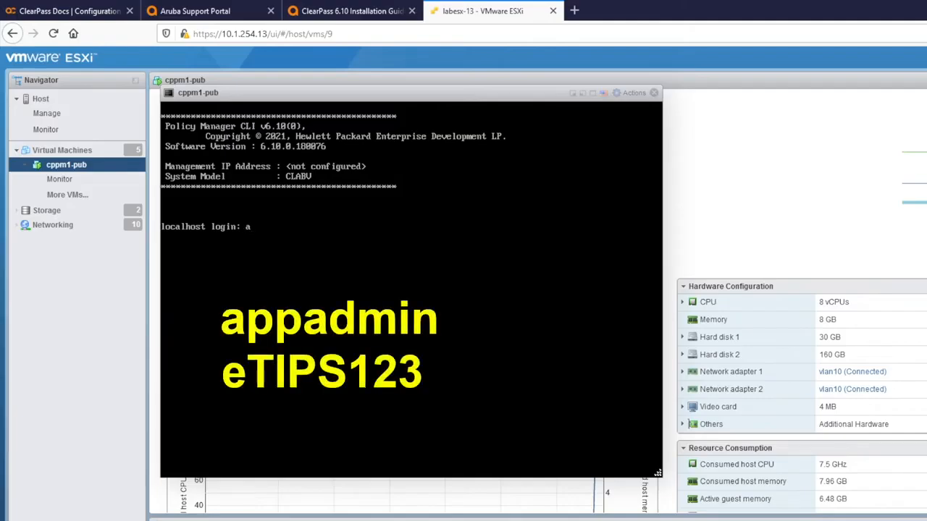
type("ppadmin")
key("Return")
key("Return")
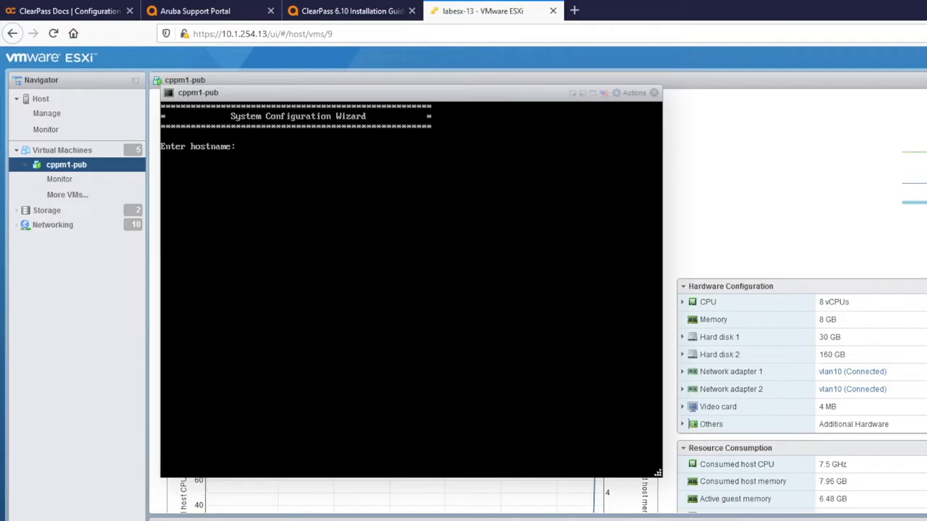
type("cppm1-pub")
key("Return")
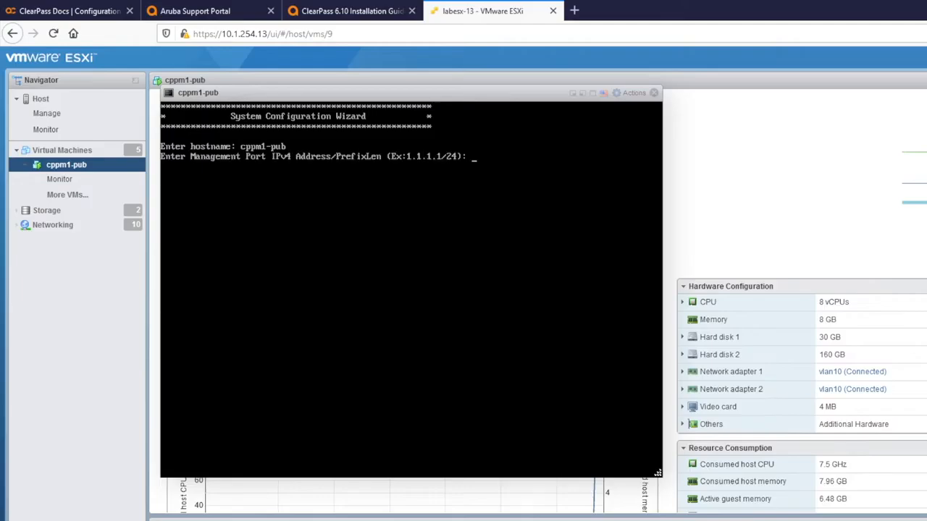
type("10.1.10.11/24")
key("Return")
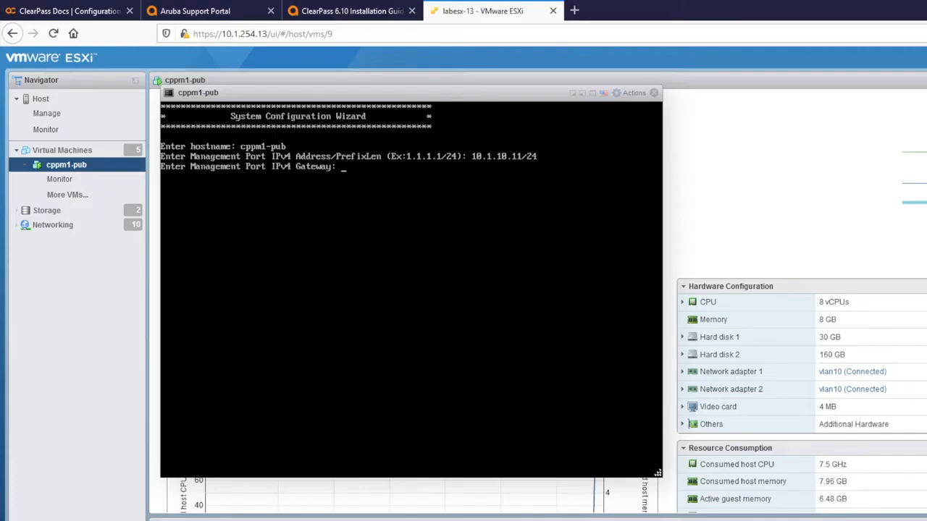
type("10.1.10.1")
key("Return")
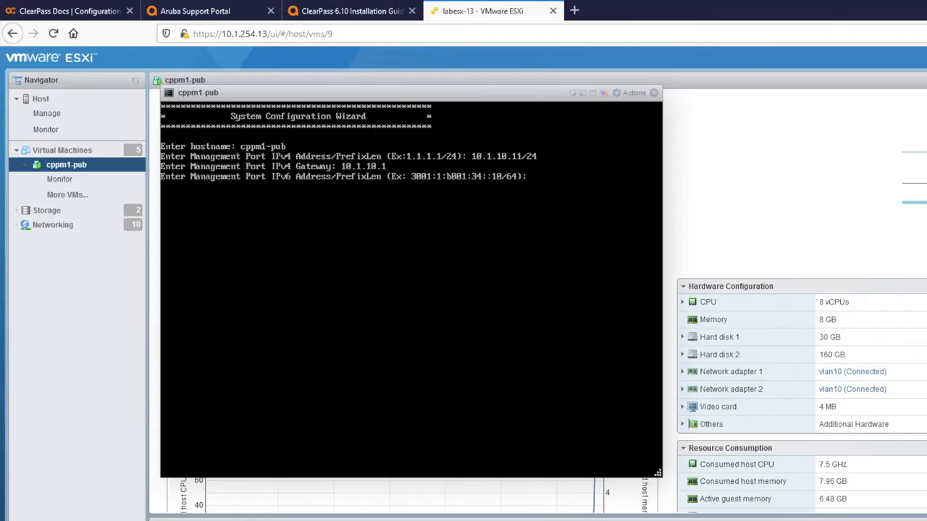
Step: Skip the IPv6 and data port addresses, then set DNS servers 10.1.254.20 and 10.1.254.28
key("Return")
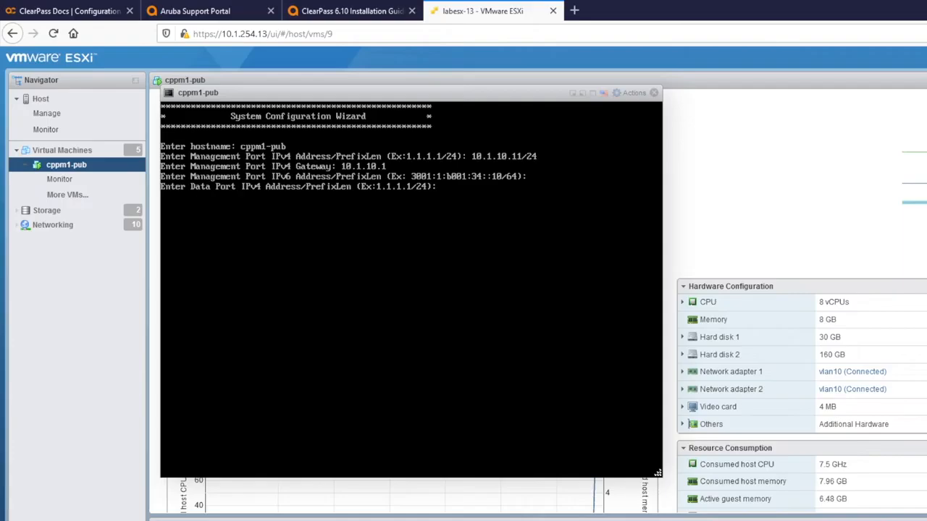
key("Return")
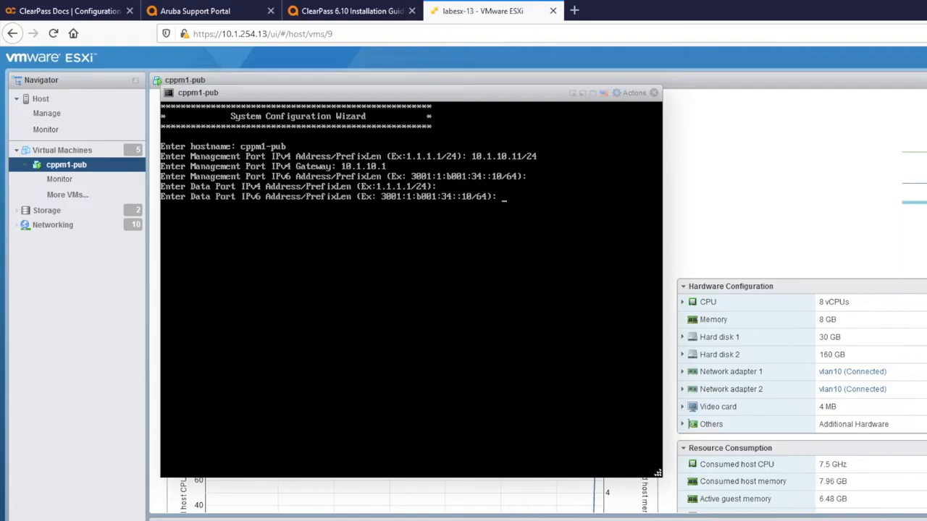
key("Return")
type("10.1.254.20")
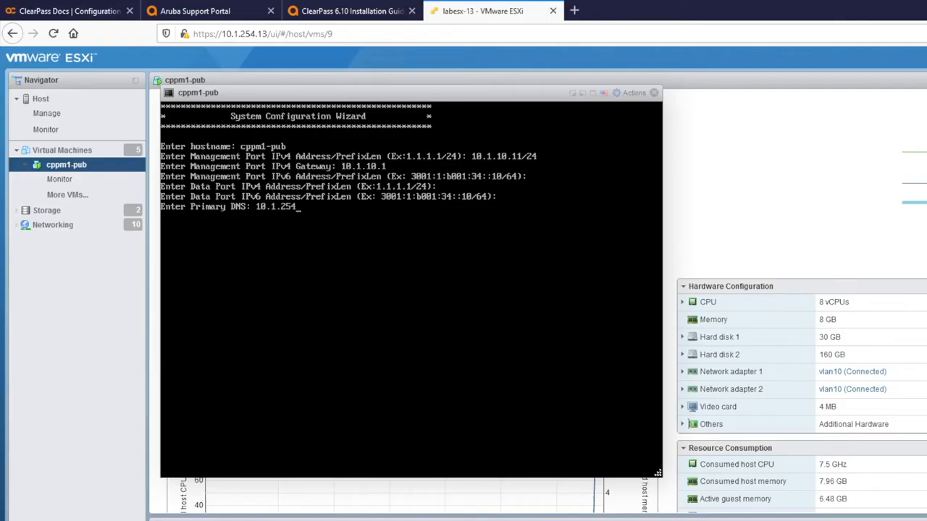
key("Return")
type("10.1.254.28")
key("Return")
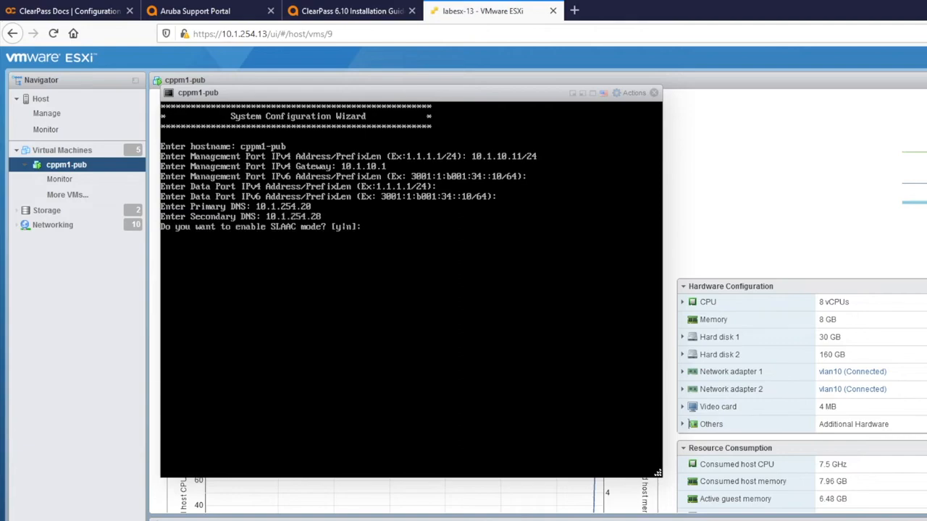
Step: Decline SLAAC mode and confirm the new admin password
type("n")
key("Return")
key("Return")
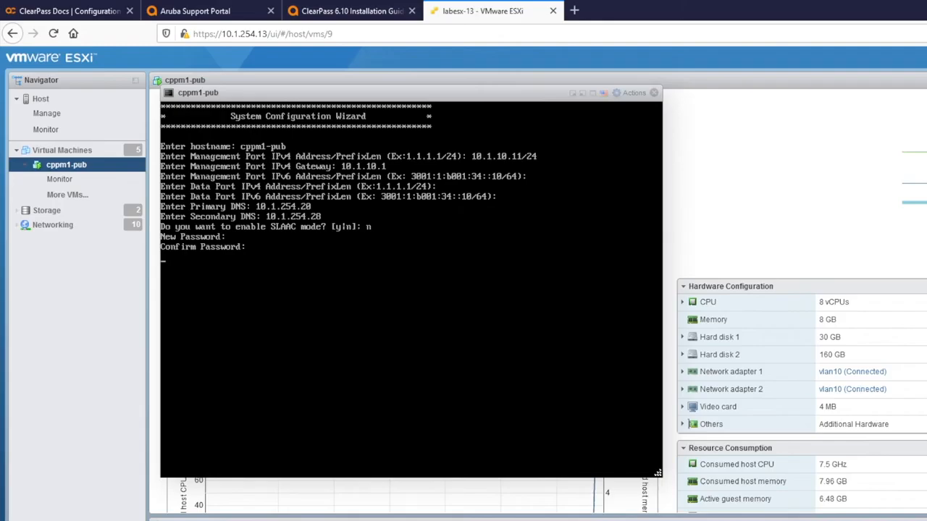
key("Return")
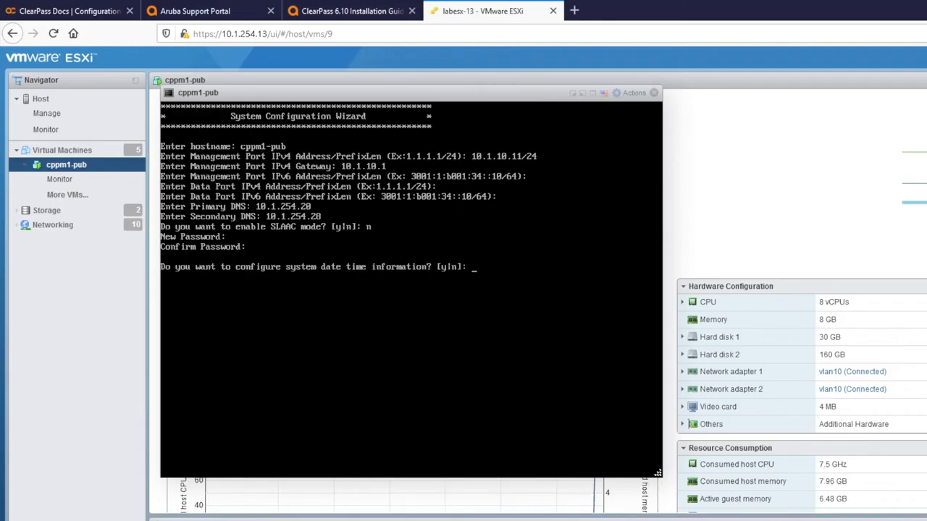
Step: Configure date and time through NTP with primary server ntp.arubalab.loc and no secondary server
type("y")
key("Return")
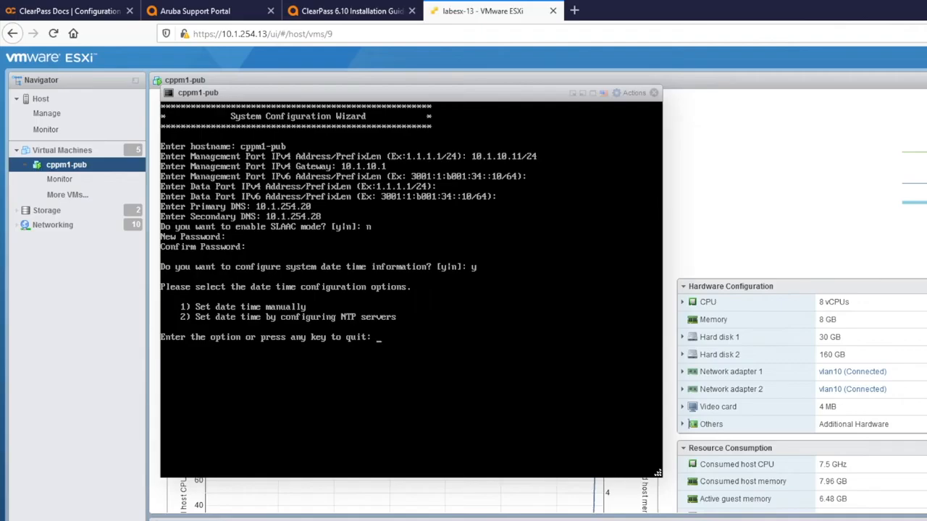
type("2")
key("Return")
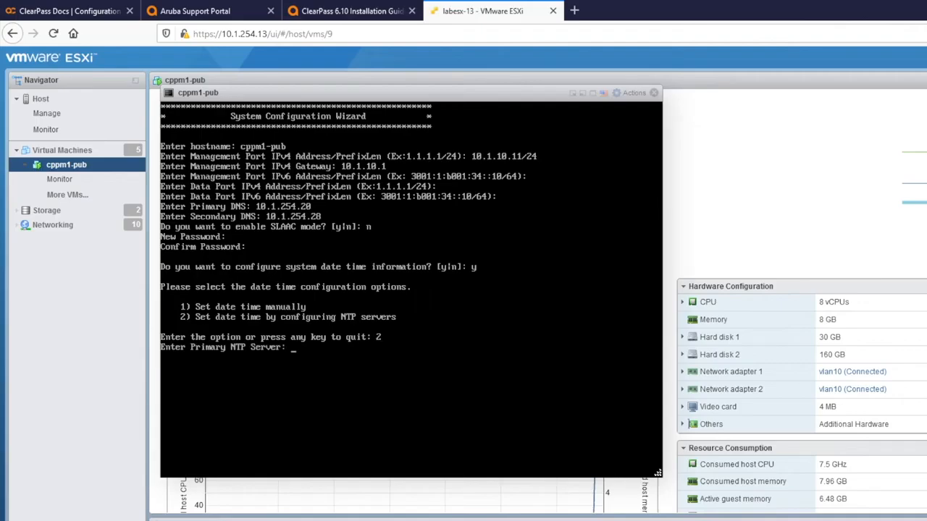
type("ntp-")
type("arubalab.loc")
key("Return")
key("Return")
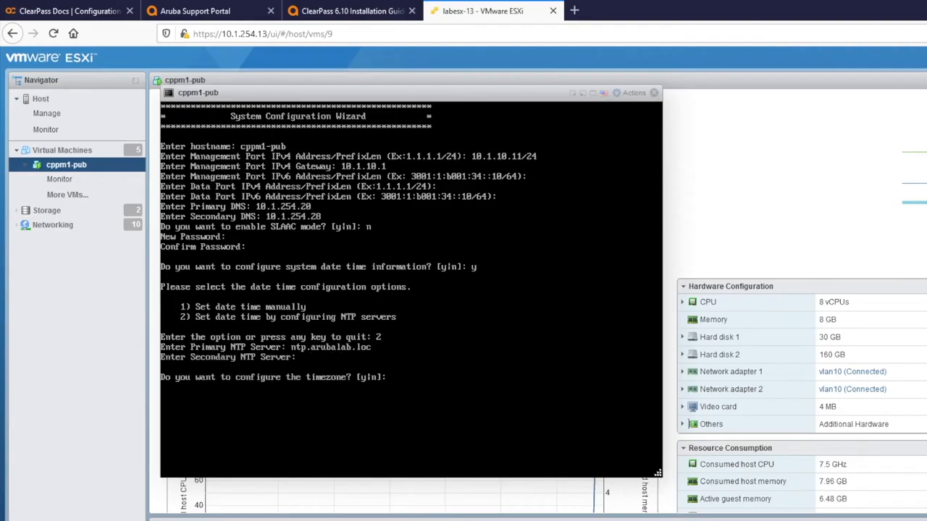
type("y")
Step: Set the timezone to Europe/Amsterdam (Netherlands) and decline FIPS mode to reach the summary
key("Return")
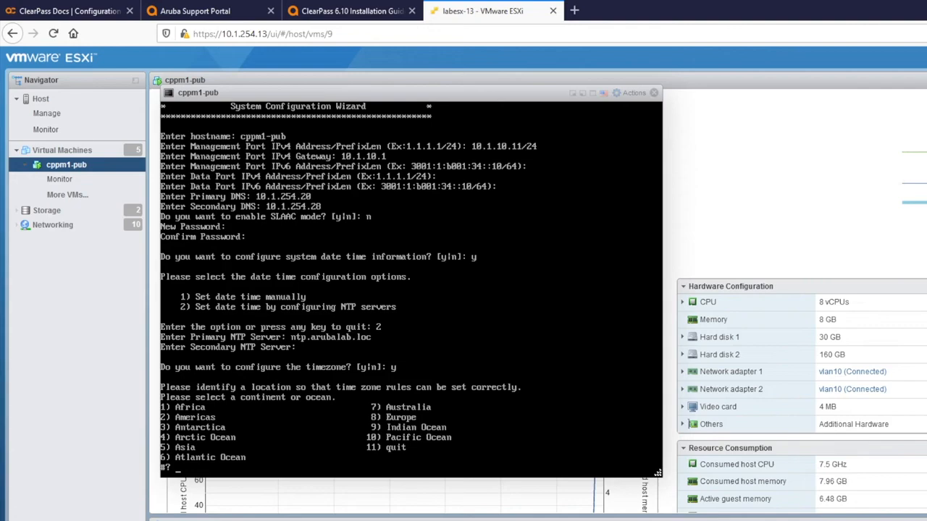
type("8")
key("Return")
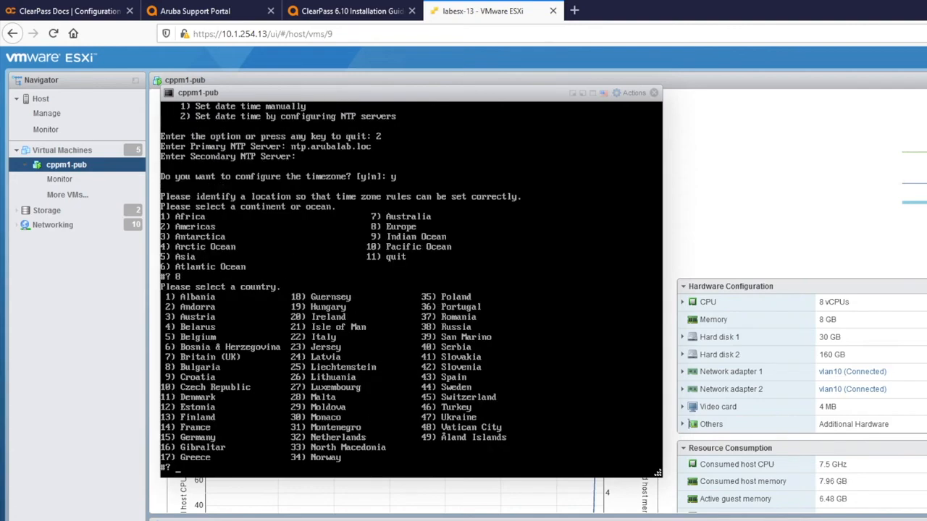
type("32")
key("Return")
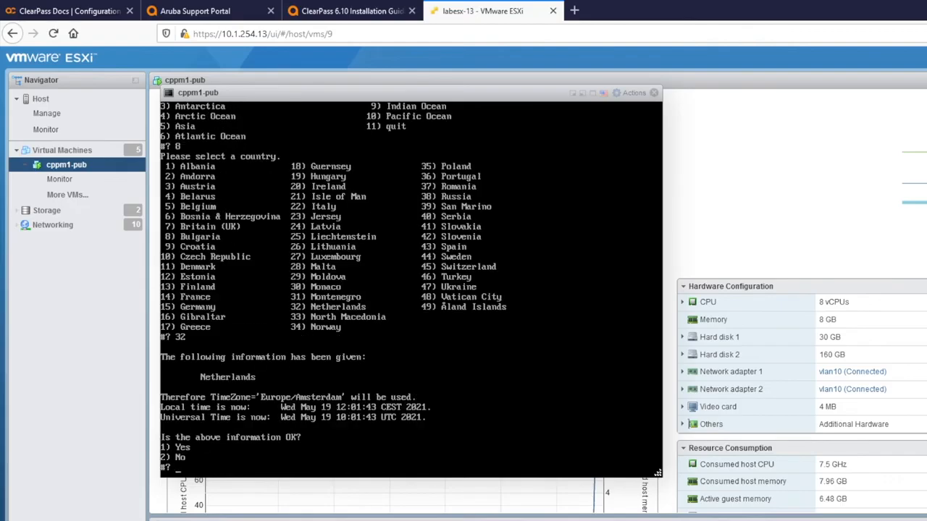
type("1")
key("Return")
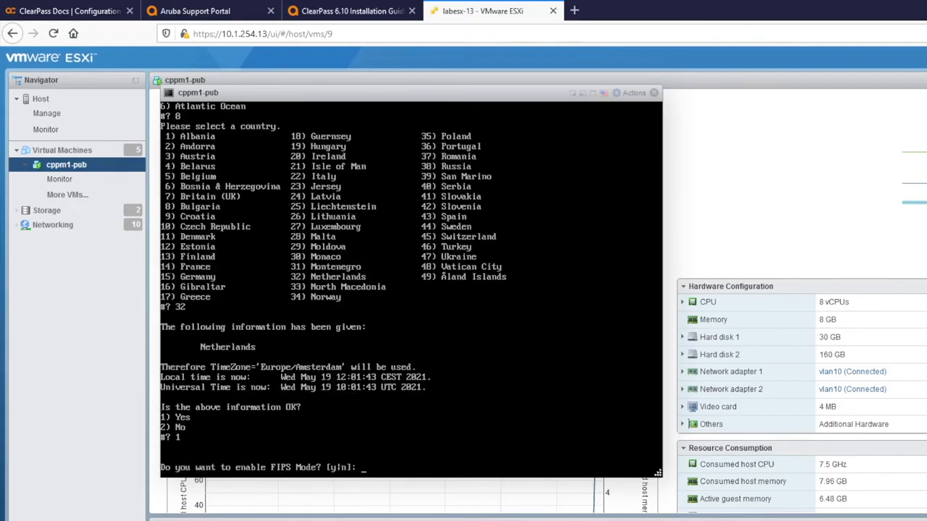
type("n")
key("Return")
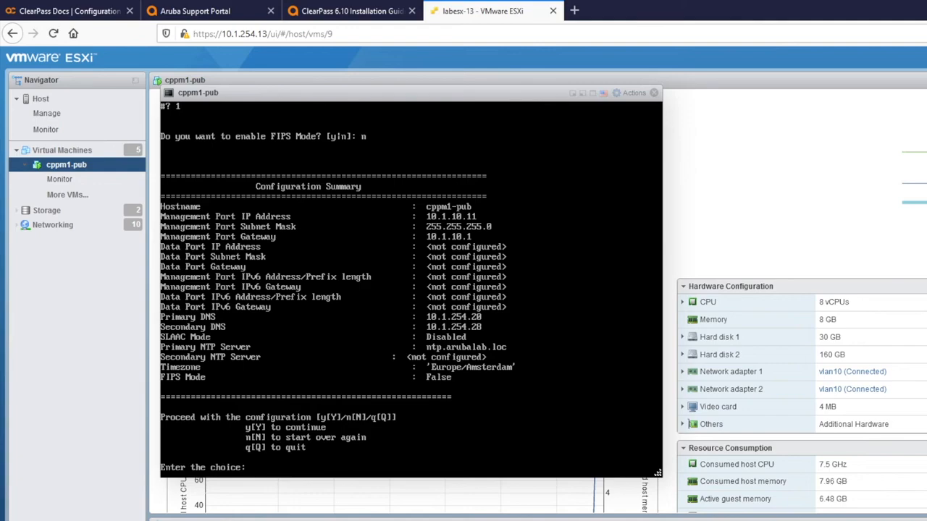
Step: Answer y to apply the configuration and bring up the cppm1-pub login at 10.1.10.11
type("y")
key("Return")
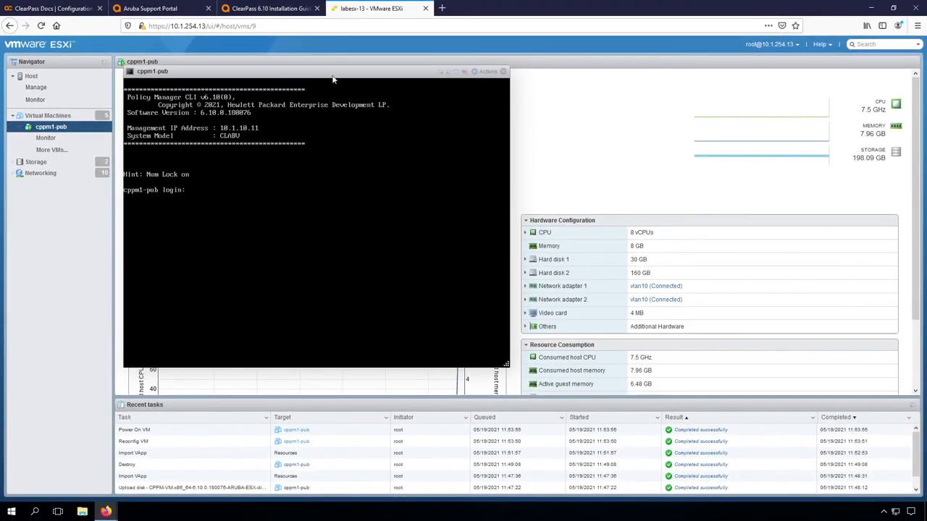
left_click(442, 8)
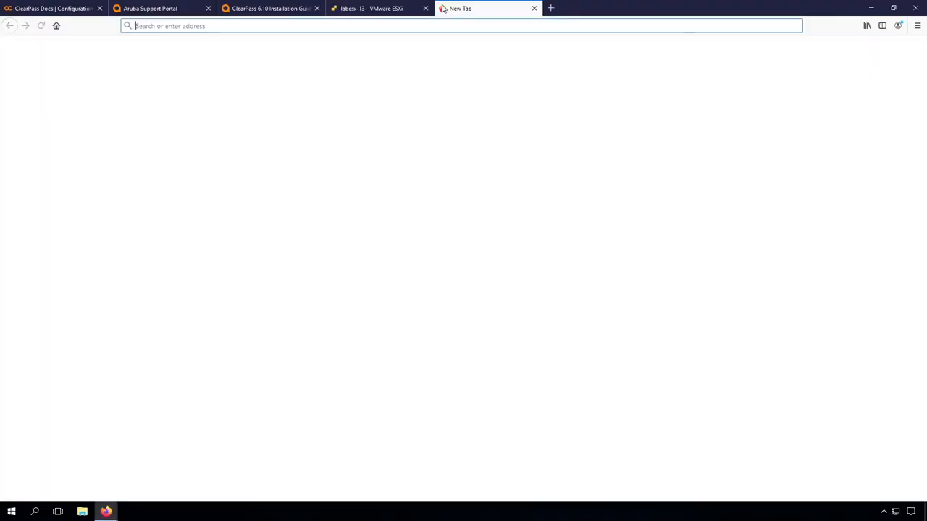
type("10.1.10.11/tips/")
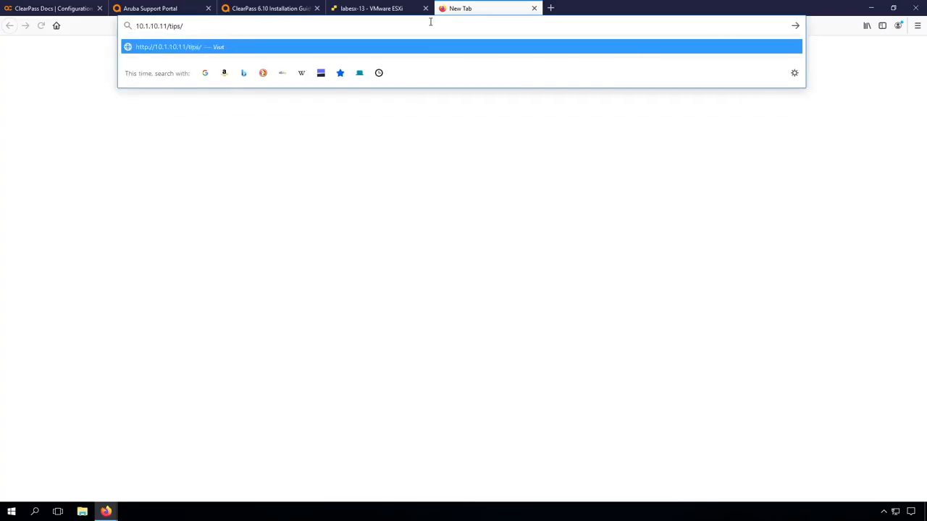
key("Return")
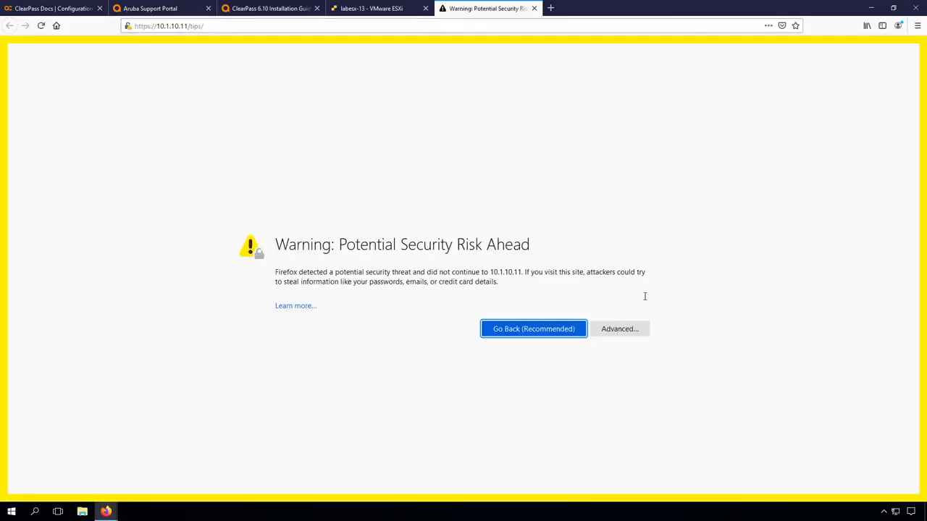
left_click(615, 336)
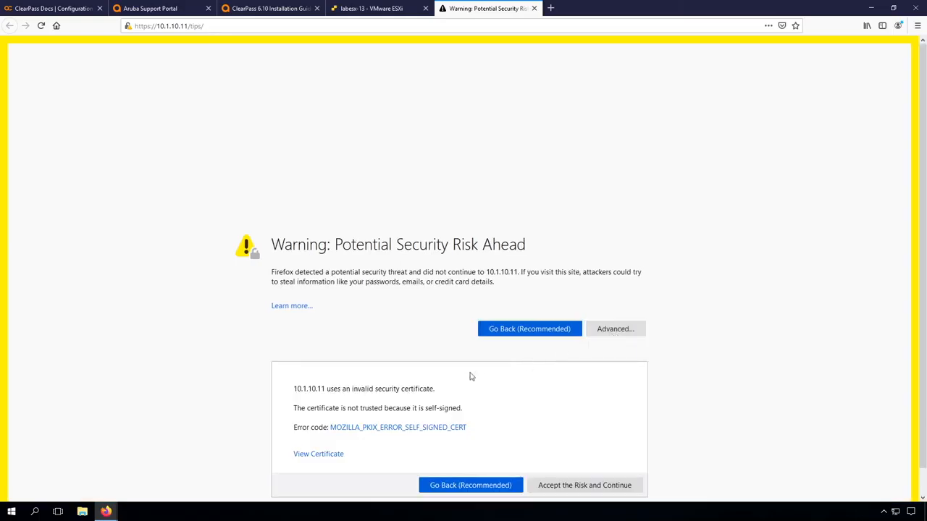